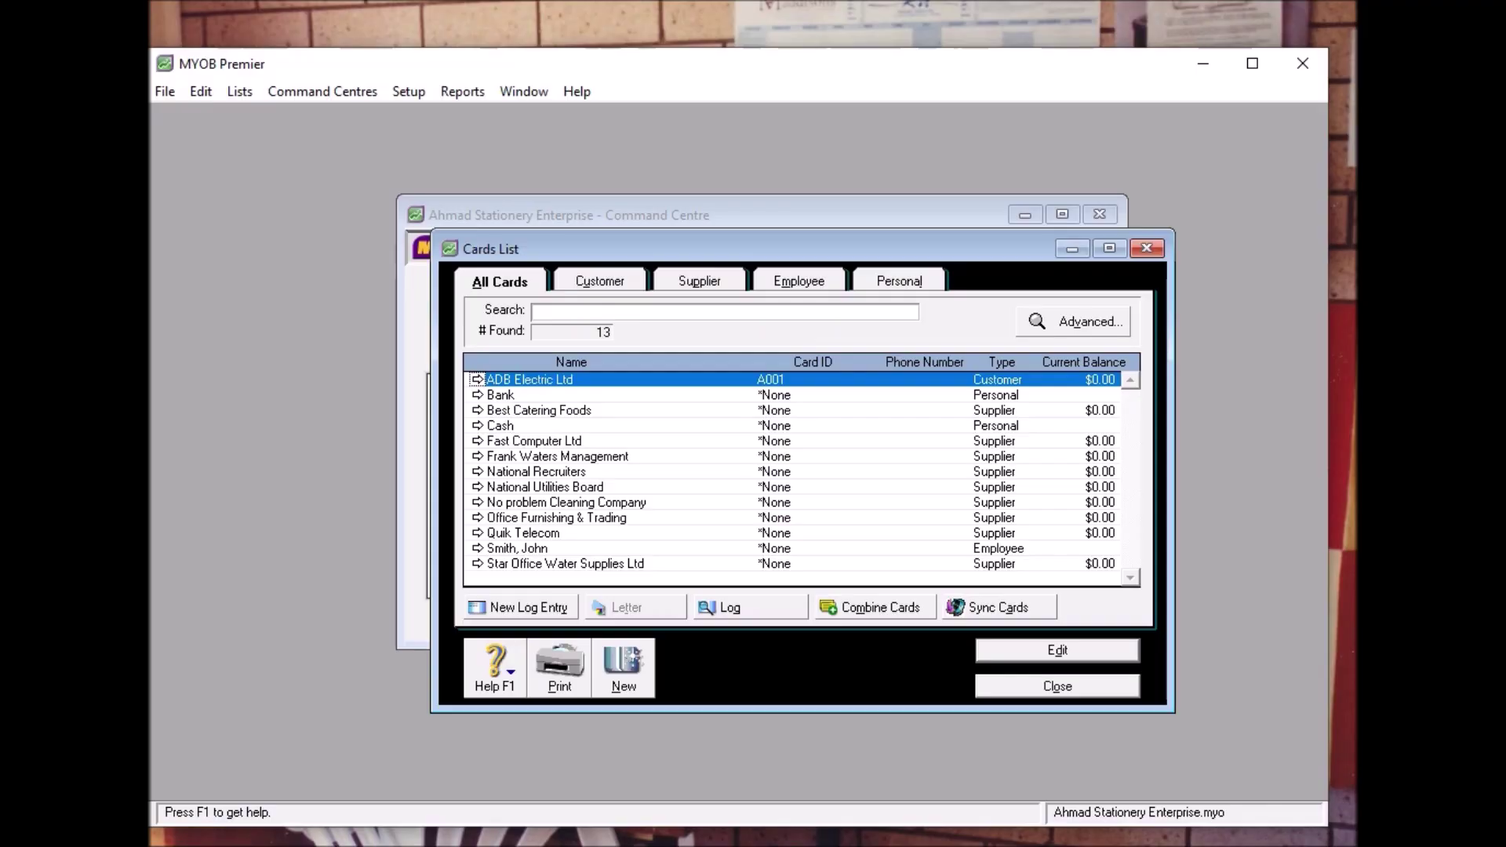
Step: Reopen the Cards List and start a new blank card
click(1146, 249)
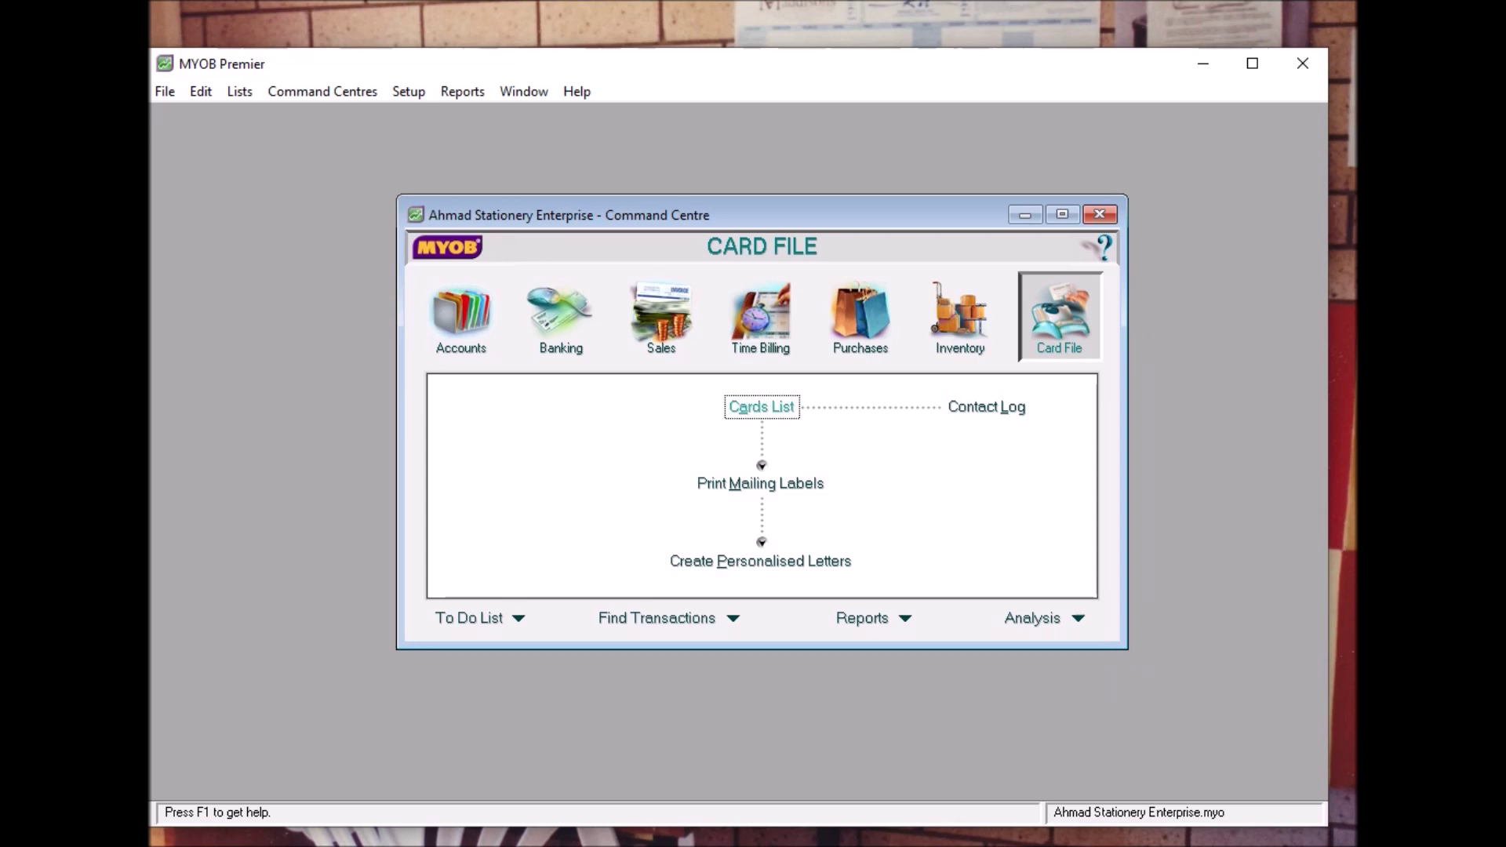
click(745, 408)
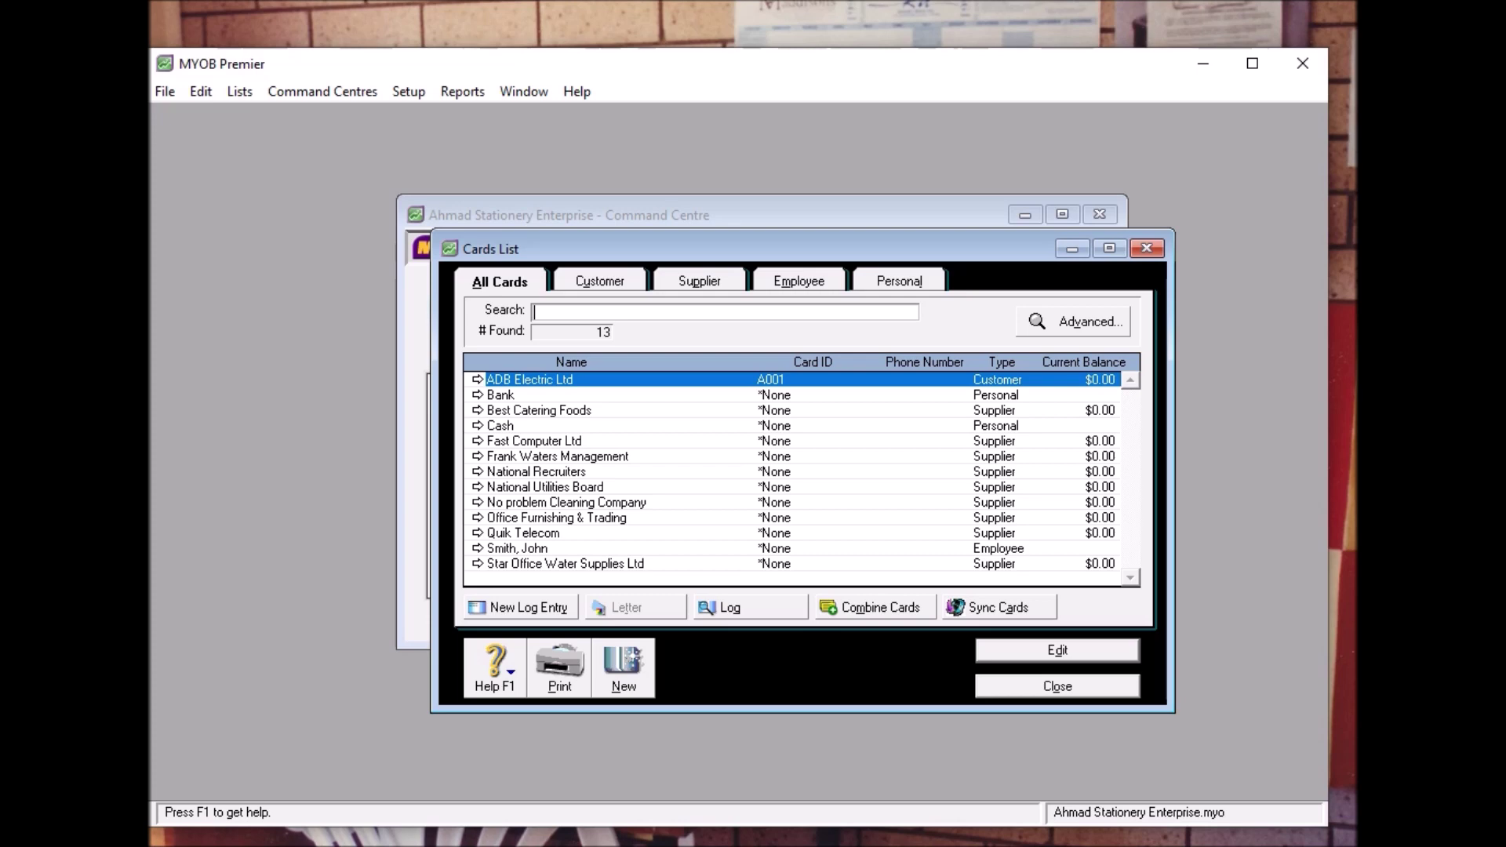
click(623, 667)
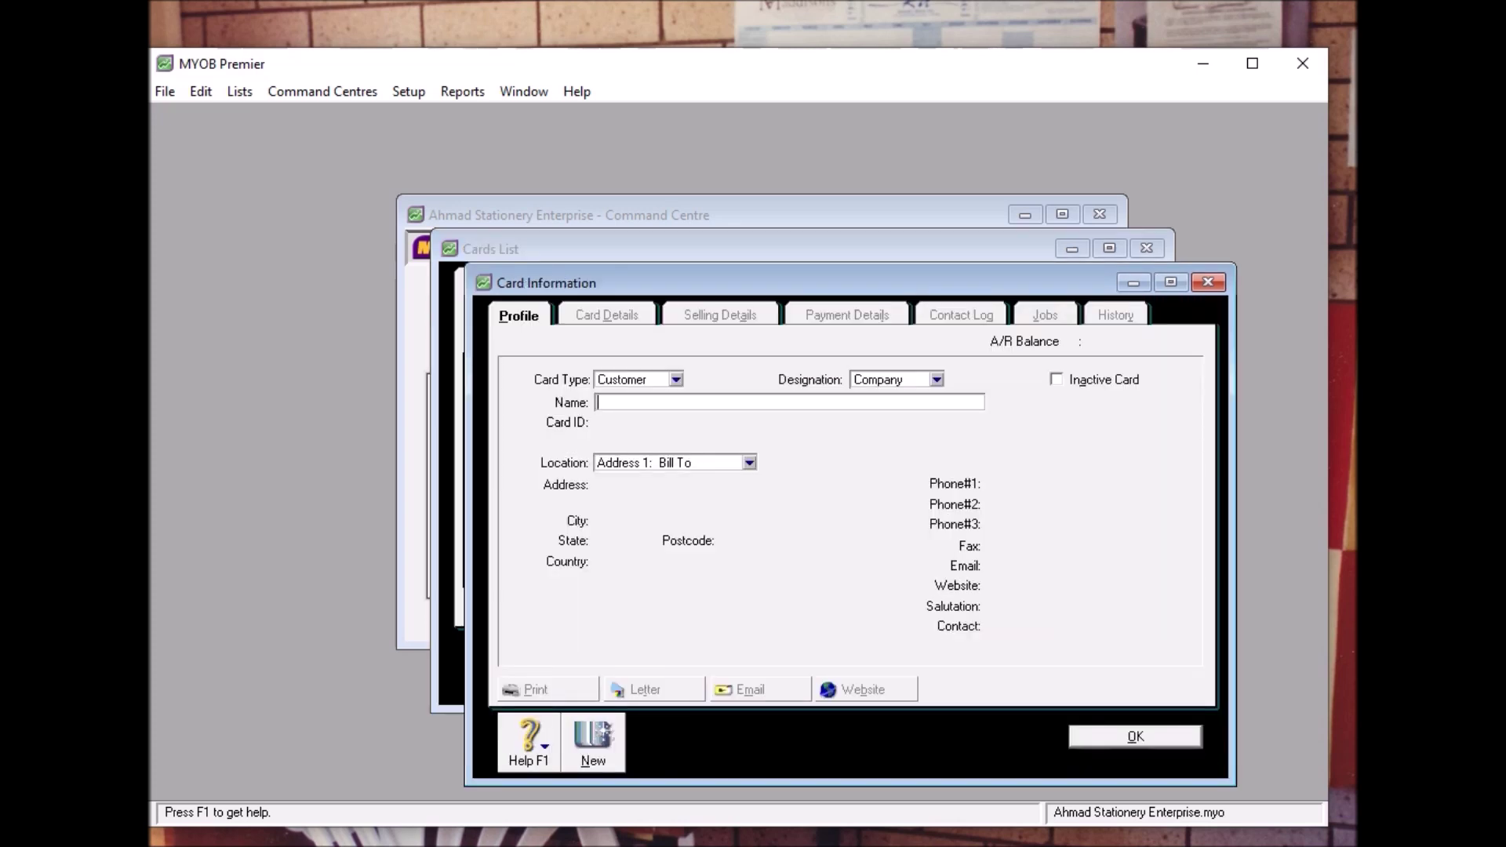
Step: Set the new card's Card Type to Supplier
click(677, 379)
click(636, 413)
text(P)
text(enc)
text(il)
text( Muf)
text(acturi)
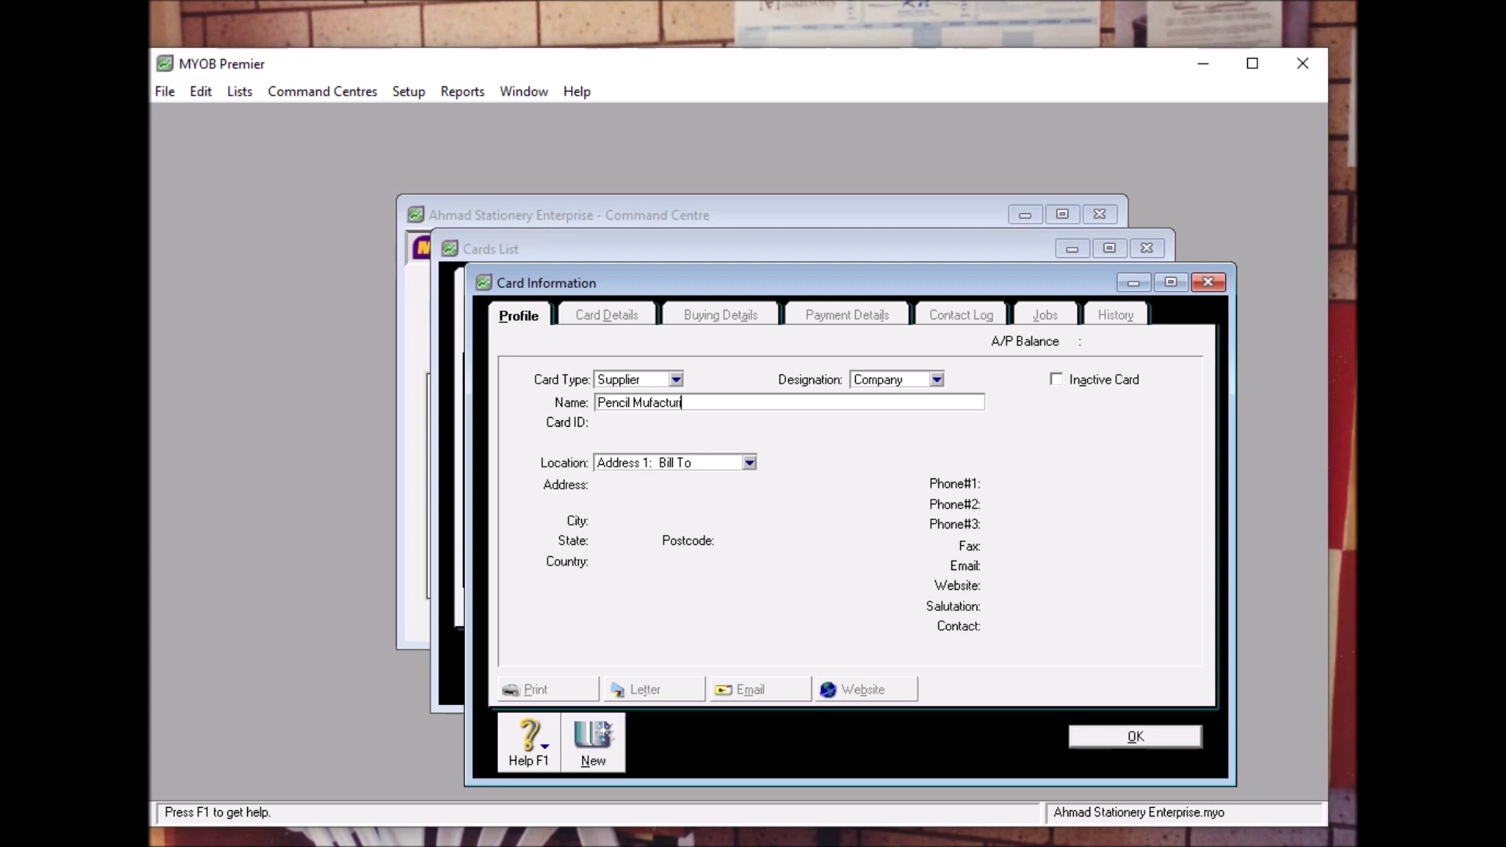
text(ng )
text(Compa)
text(ny)
Step: Give the card ID P002 and show the supplier's Buying Details
key(Tab)
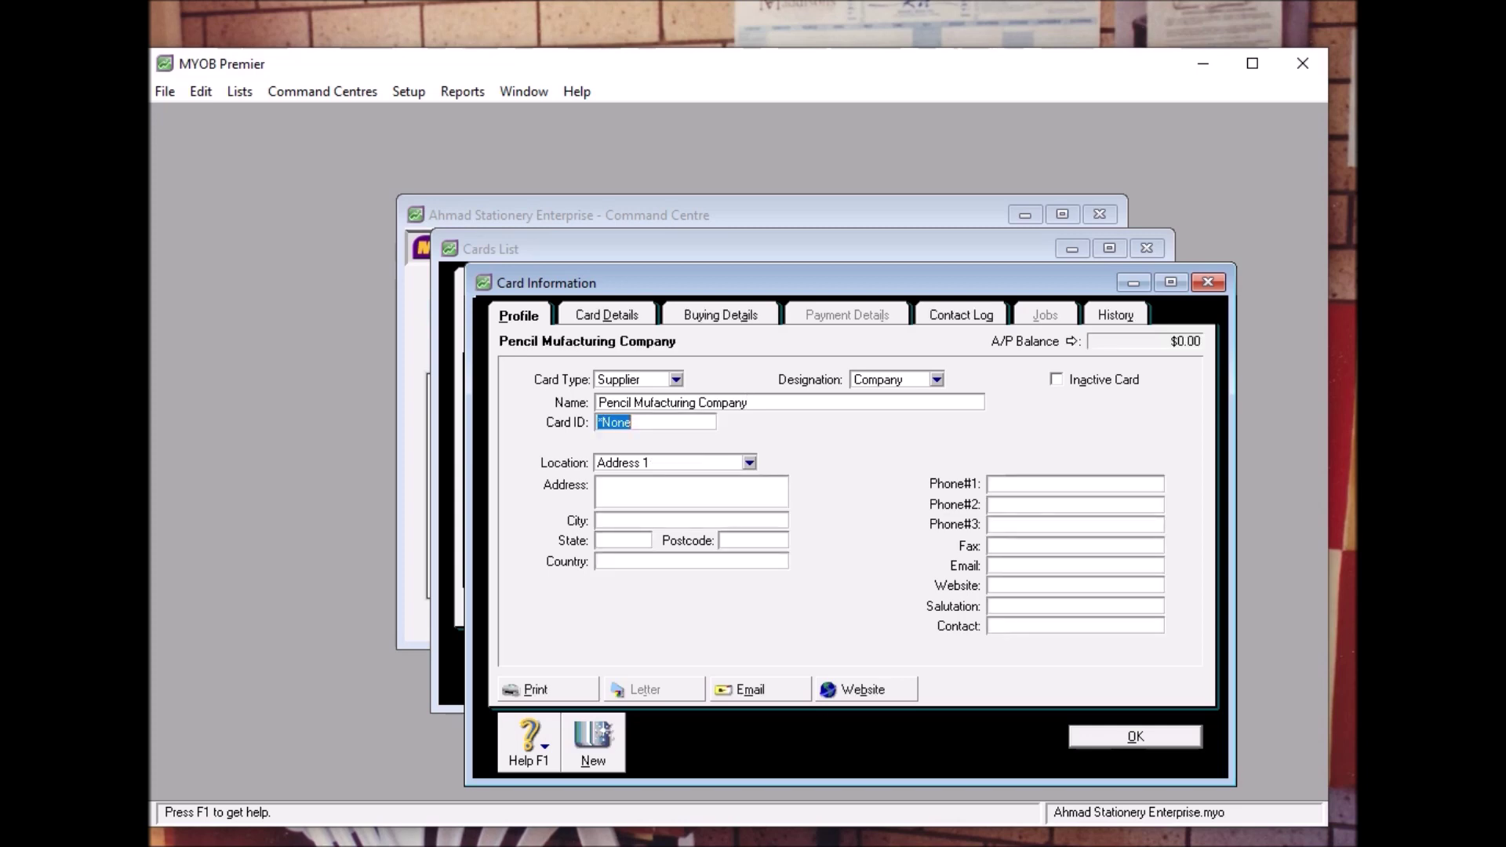
text(P0)
text(02)
key(alt+b)
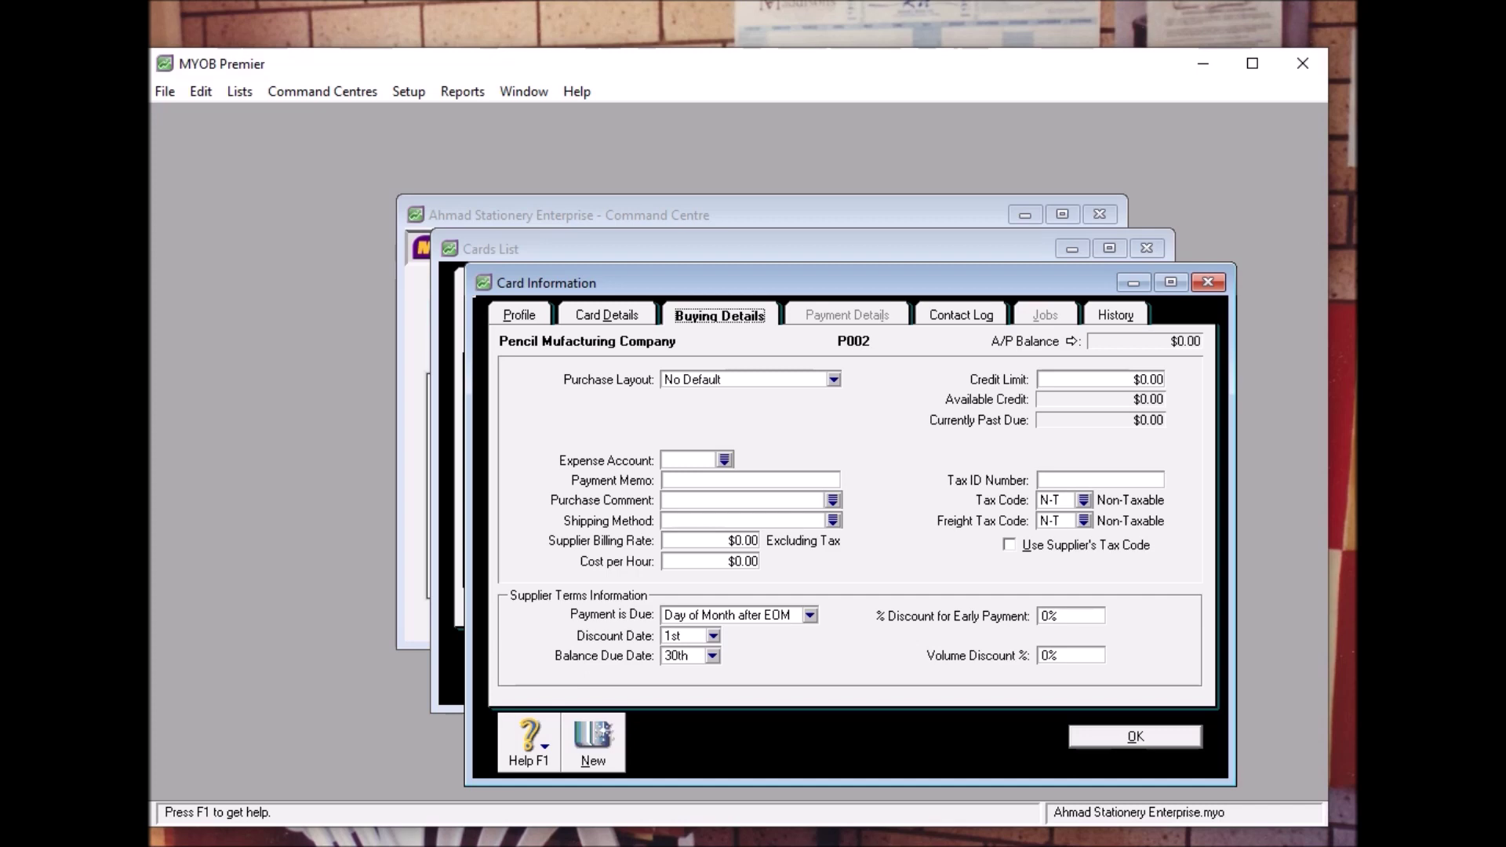
Step: Set Payment is Due to 'In a Given # of Days', with balance due in 30 days
click(810, 614)
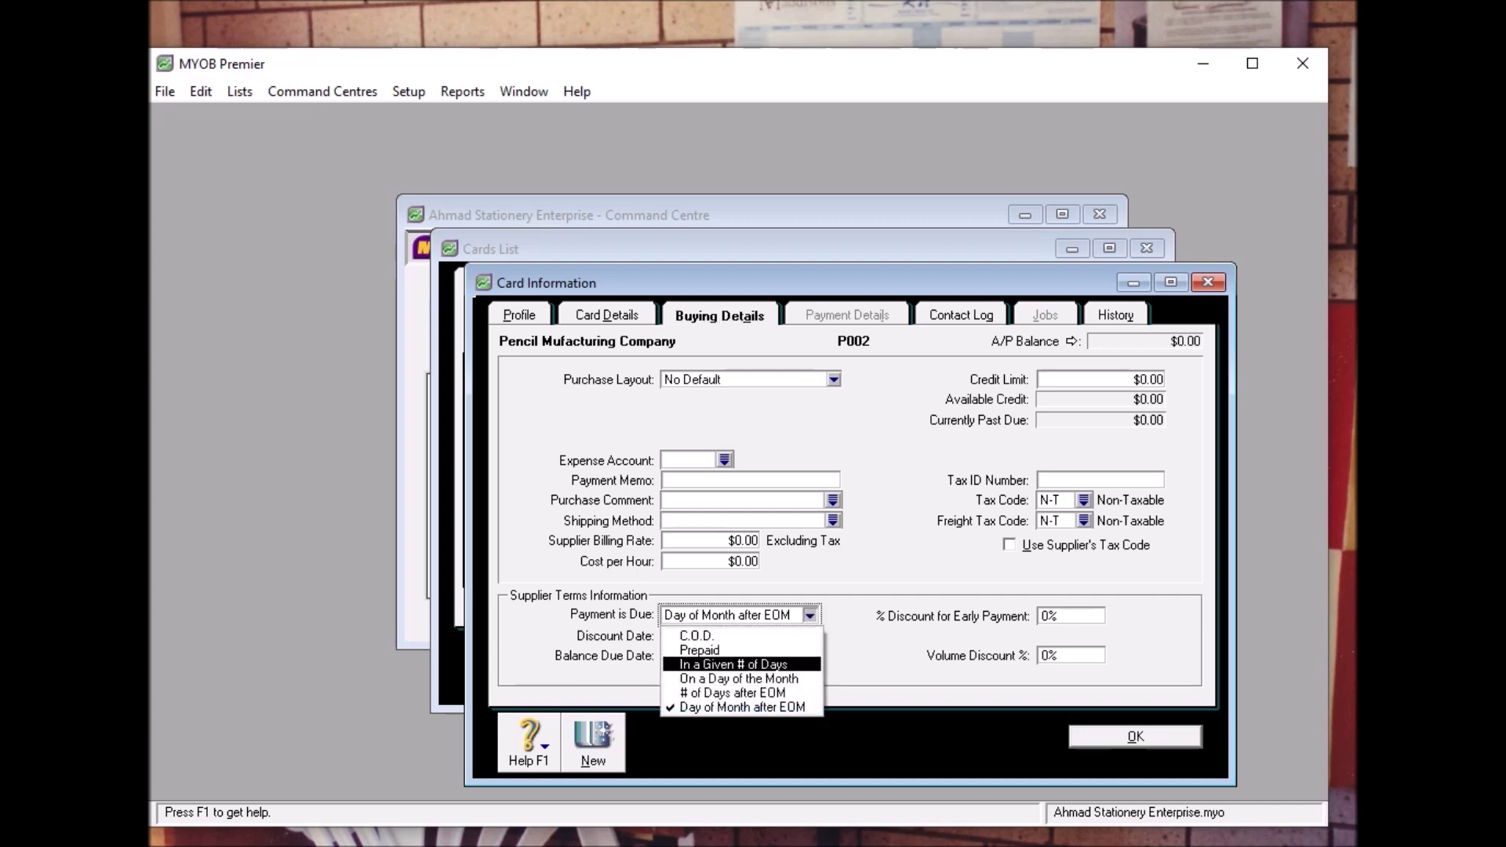
click(730, 667)
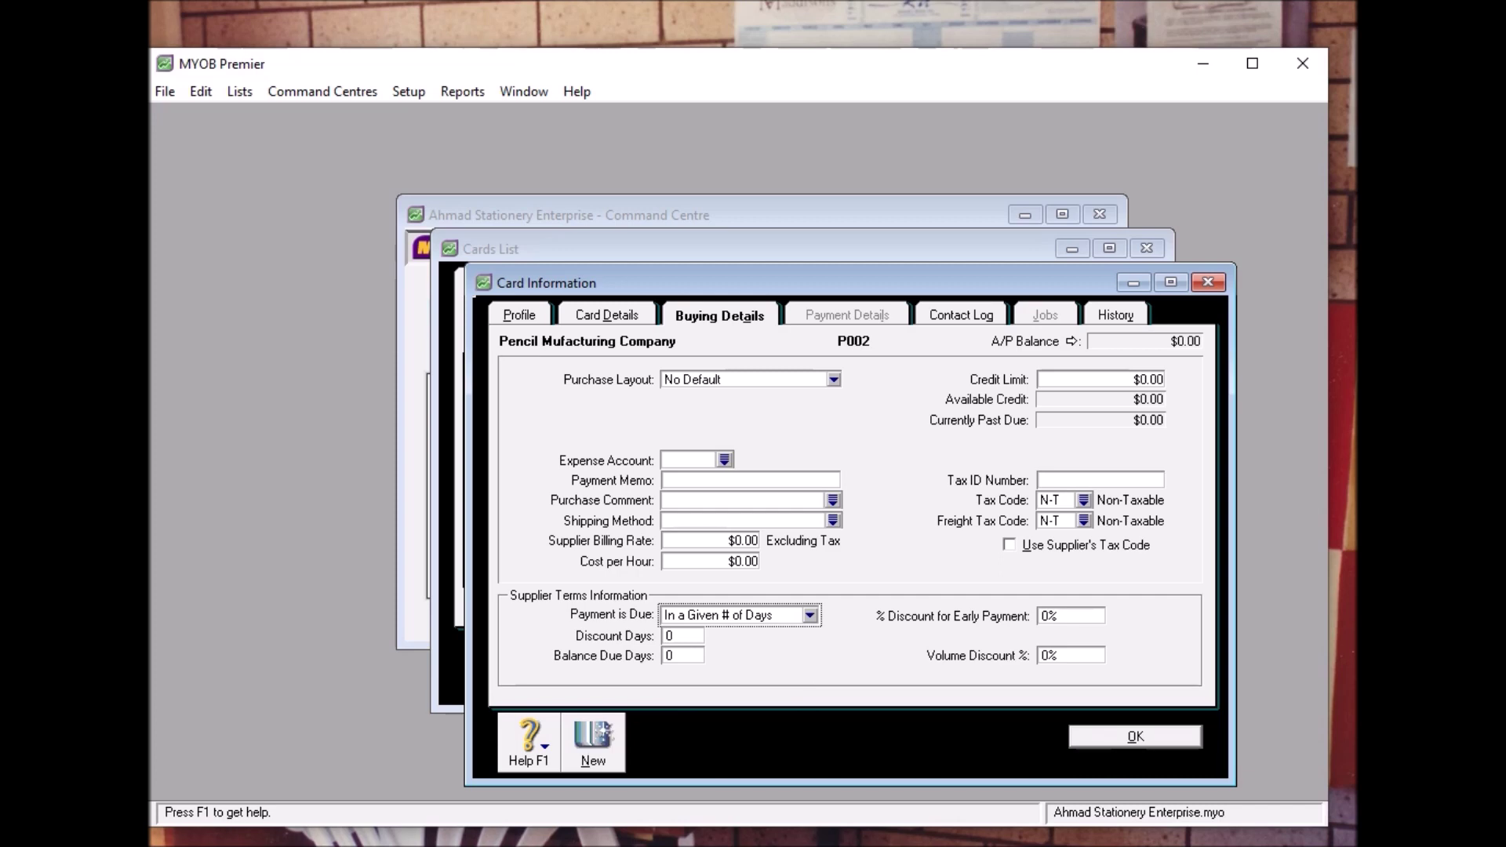
key(Tab)
key(Tab)
text(30)
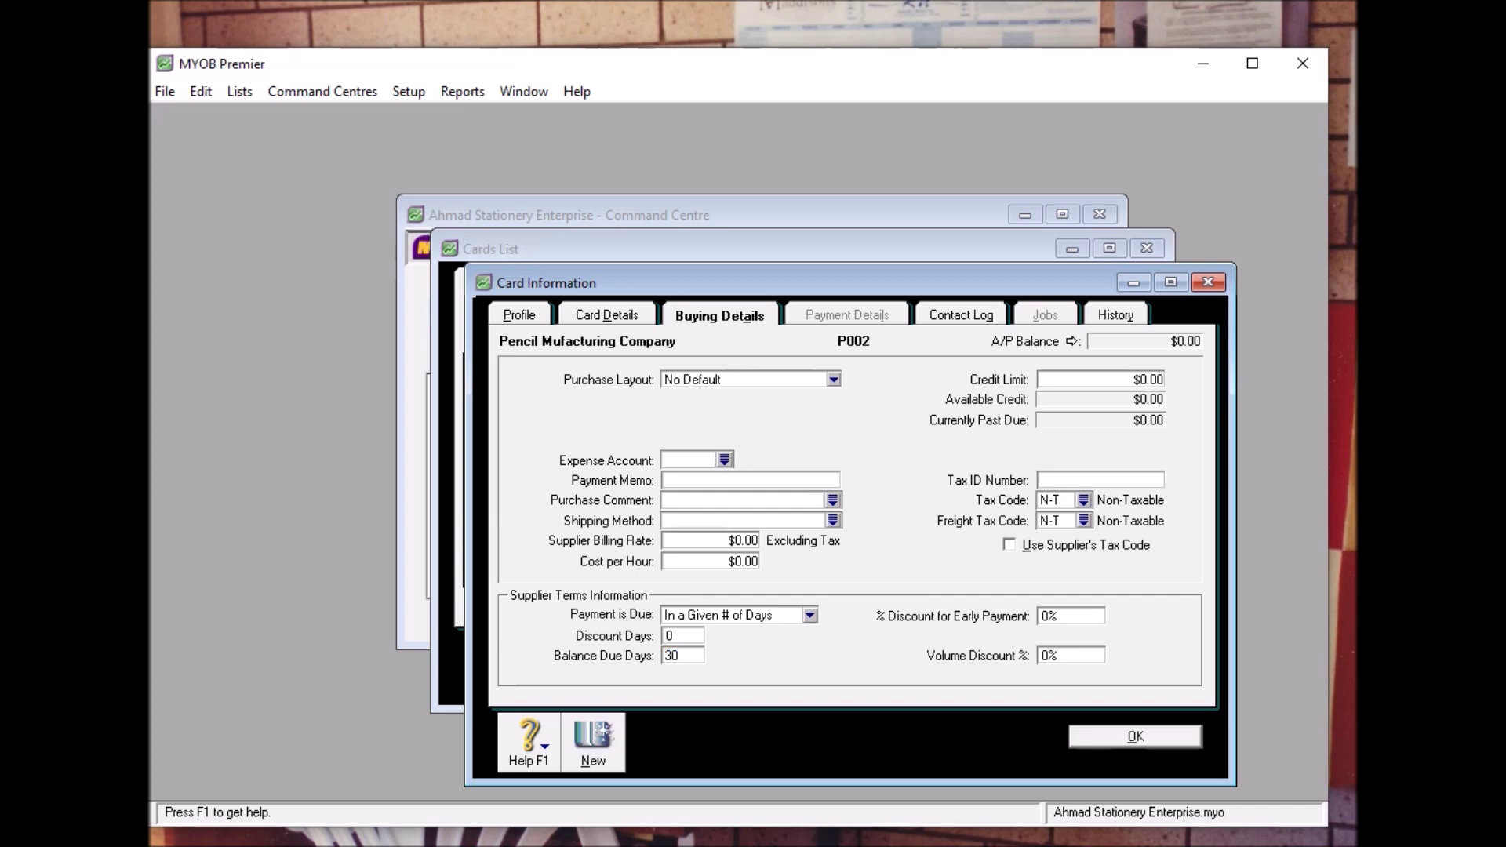